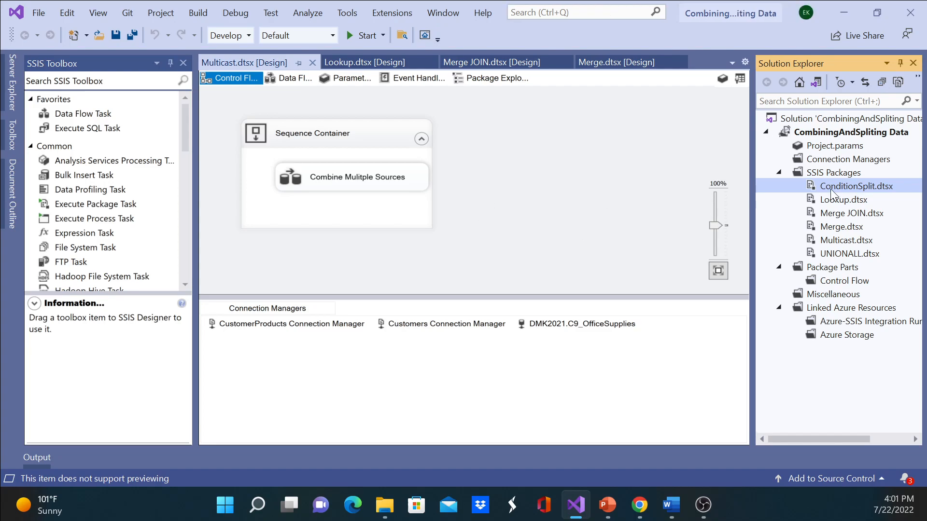
Try to duplicate the ConditionSplit.dtsx package within the SSIS Packages folder
right_click(852, 187)
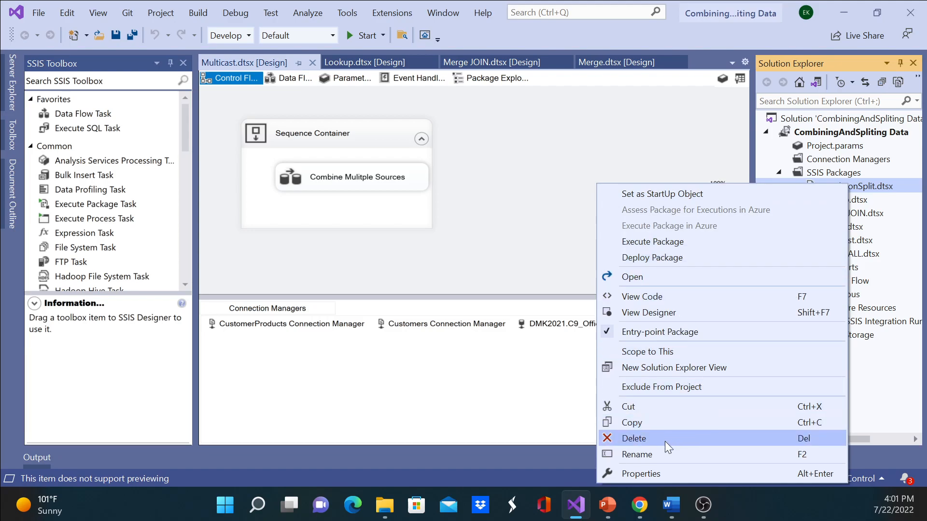
click(662, 422)
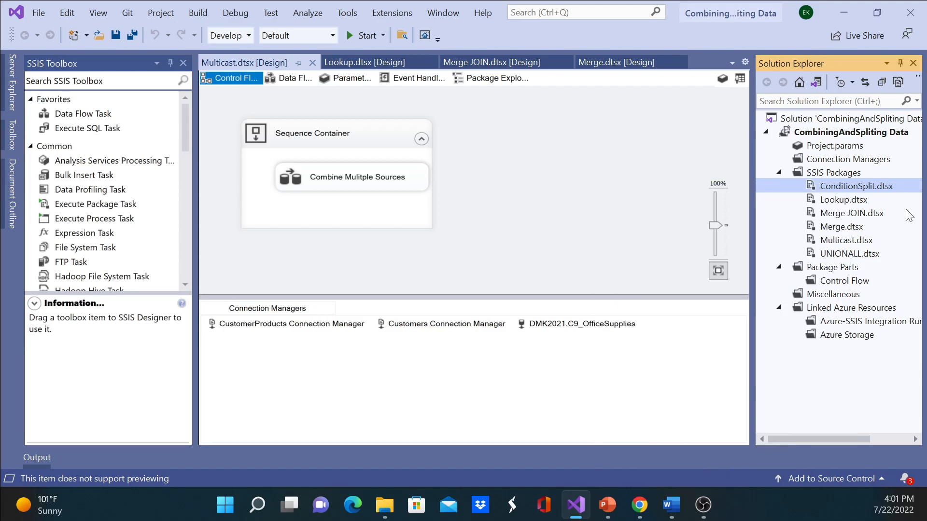
right_click(838, 175)
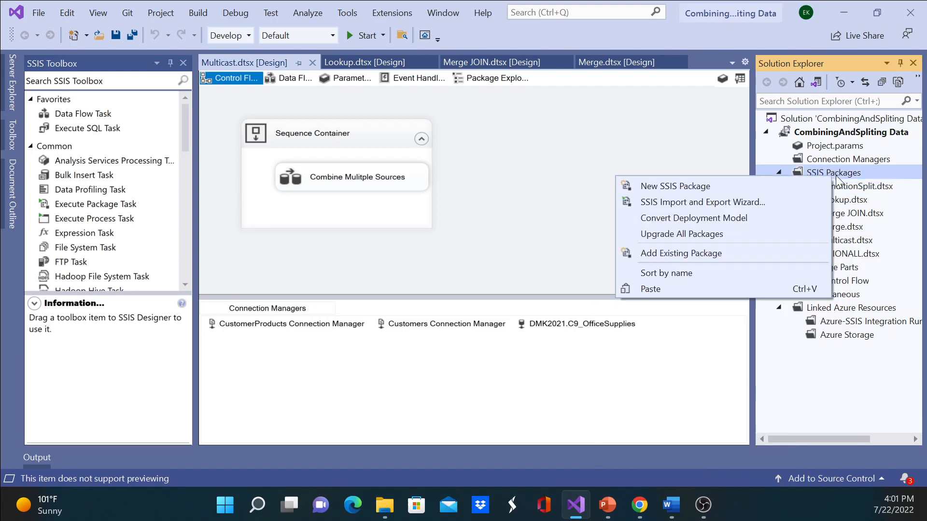
click(697, 287)
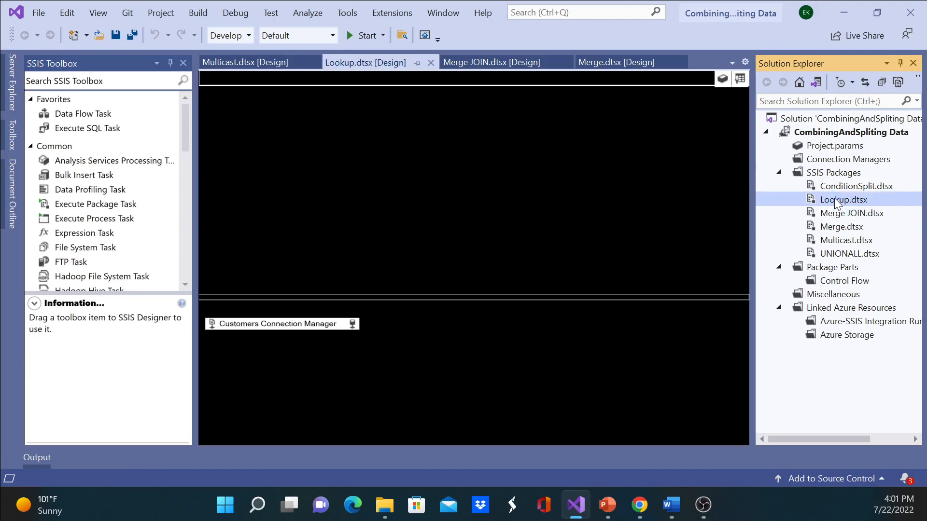
Duplicate the Lookup.dtsx package within the SSIS Packages folder
right_click(834, 198)
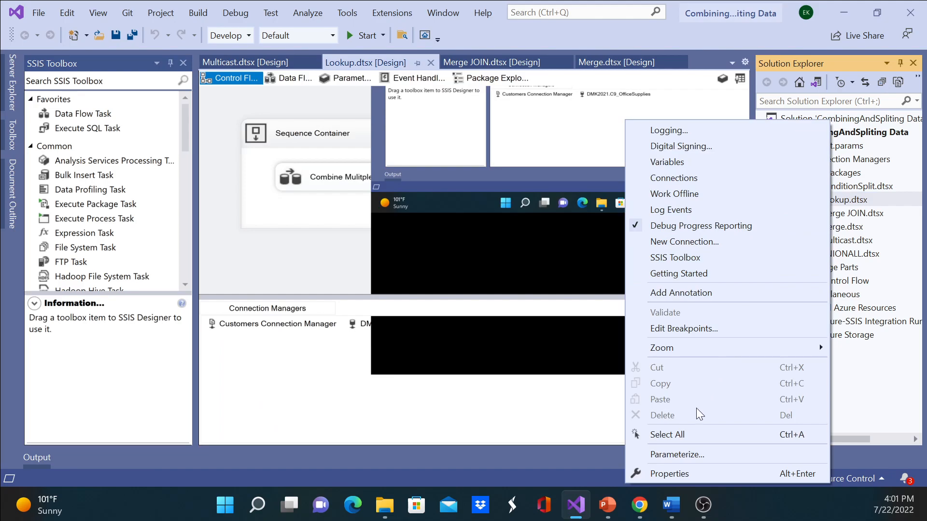
right_click(853, 198)
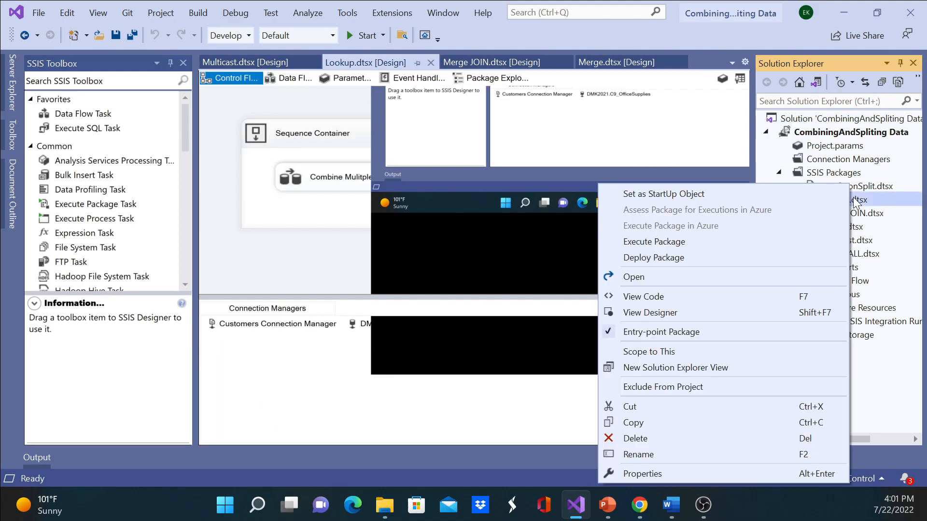
click(707, 423)
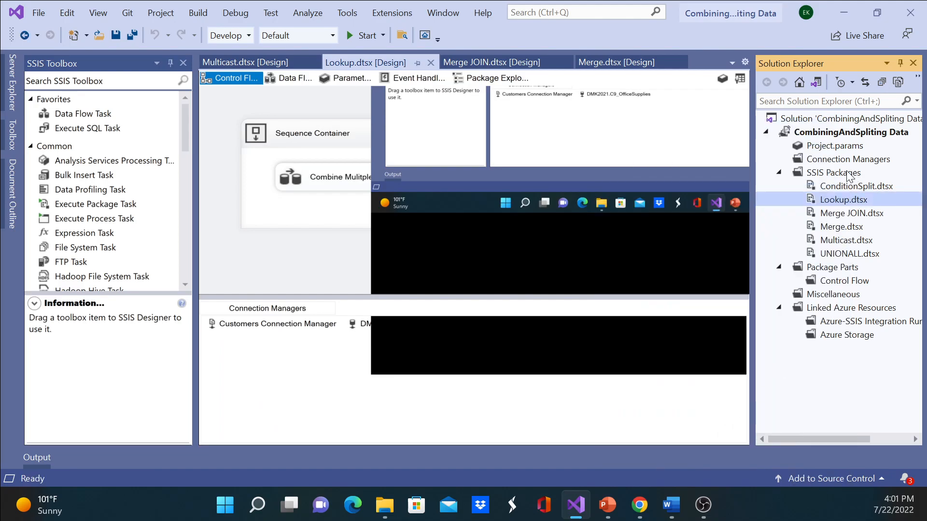
right_click(836, 173)
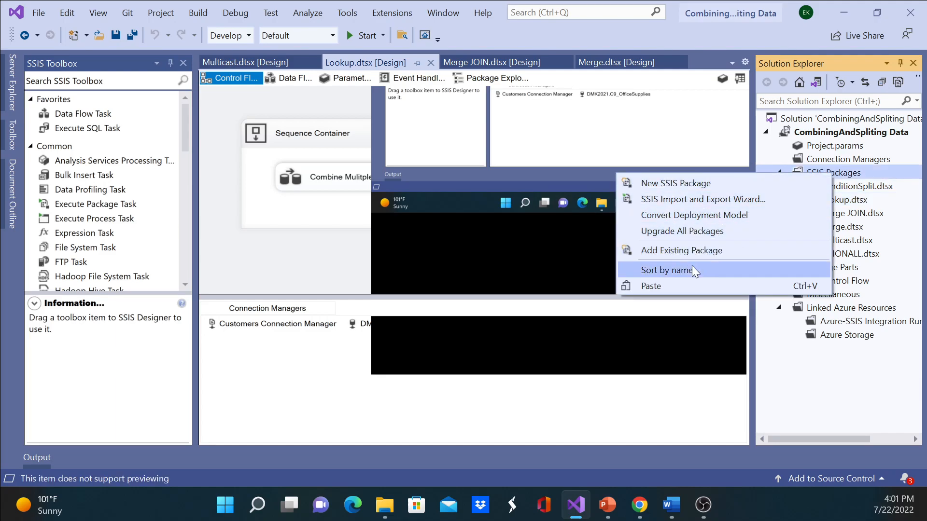
click(688, 285)
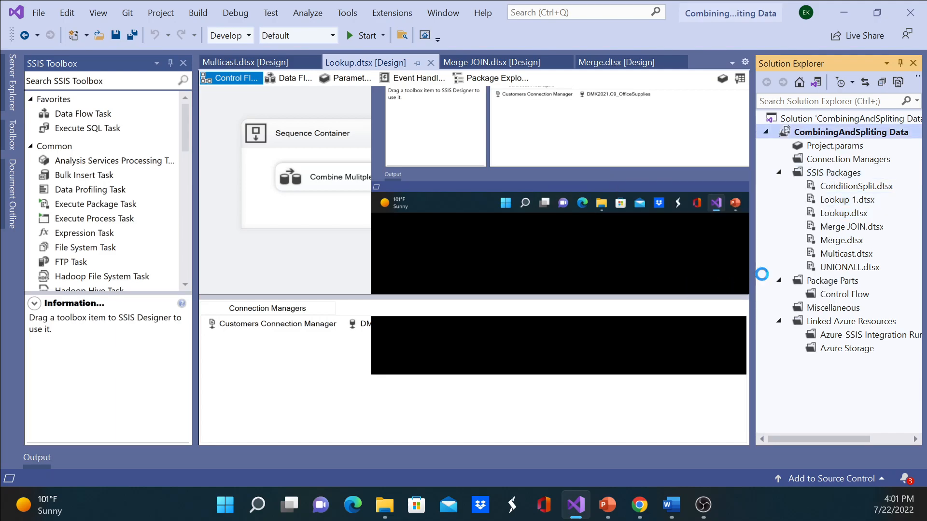
Rename the duplicated package Lookup 1.dtsx as Copy Column.dtsx
right_click(850, 199)
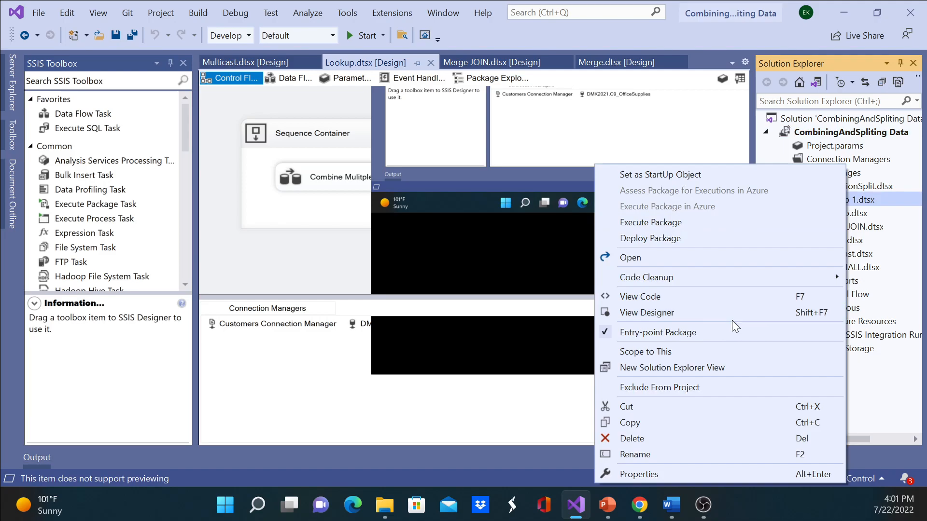
click(665, 424)
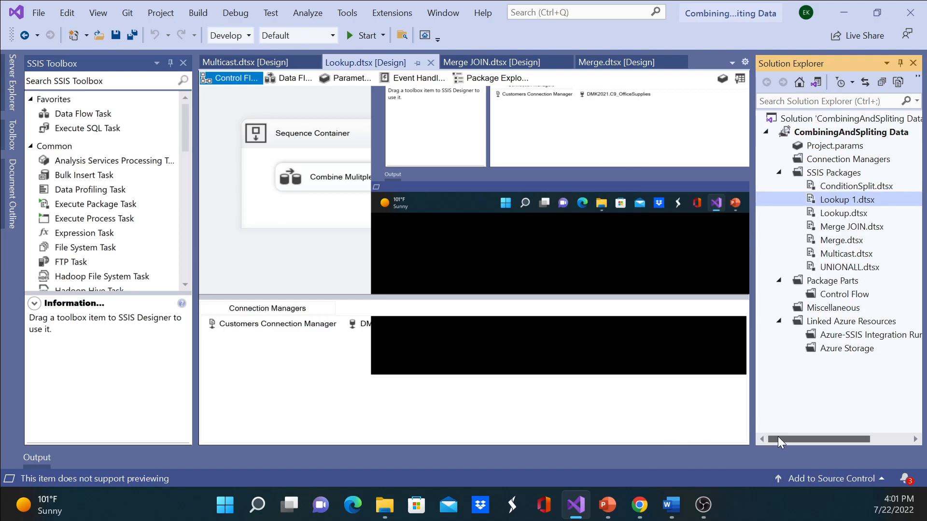
right_click(823, 201)
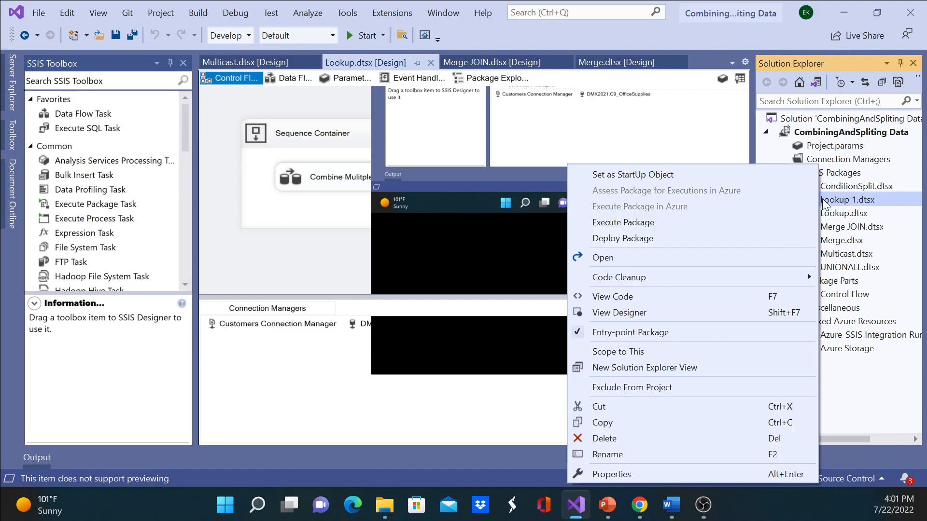
click(667, 454)
text(Cop)
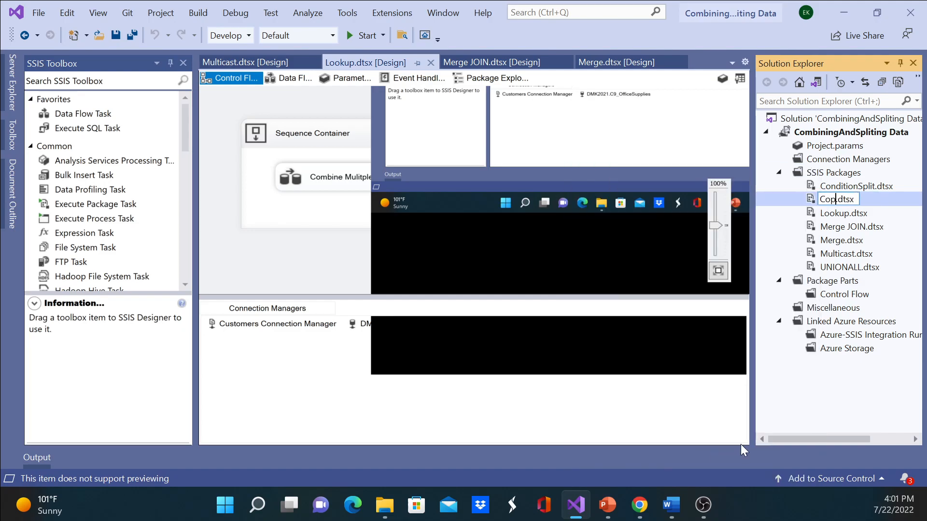
text(yCoi)
key(BackSpace)
key(BackSpace)
key(BackSpace)
text(Column)
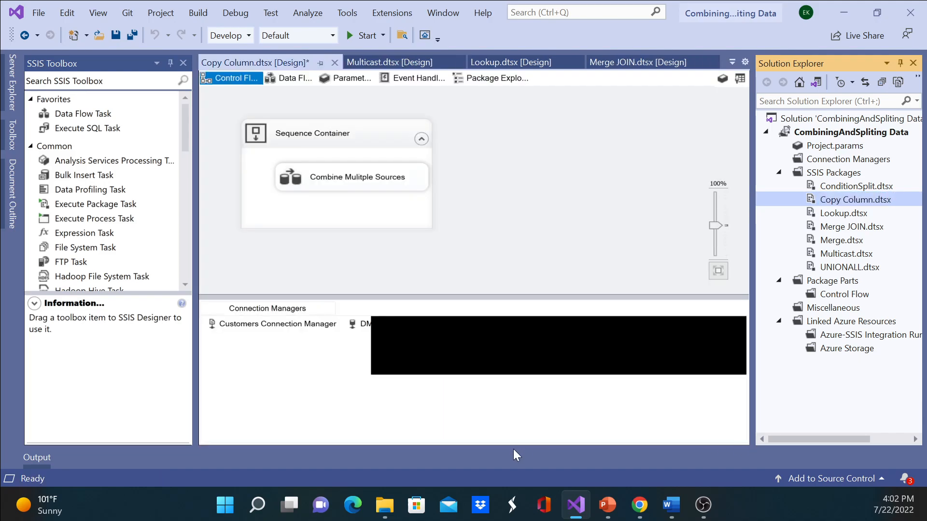
Open the Combine Mulitple Sources data flow and move the Derived Column transformation at its end up and to the left
double_click(334, 177)
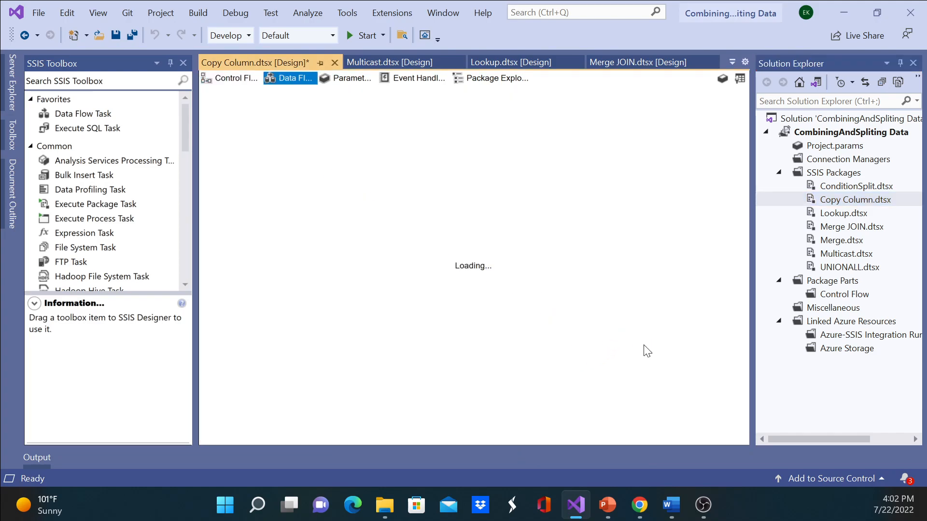
scroll(475, 262, down, 5)
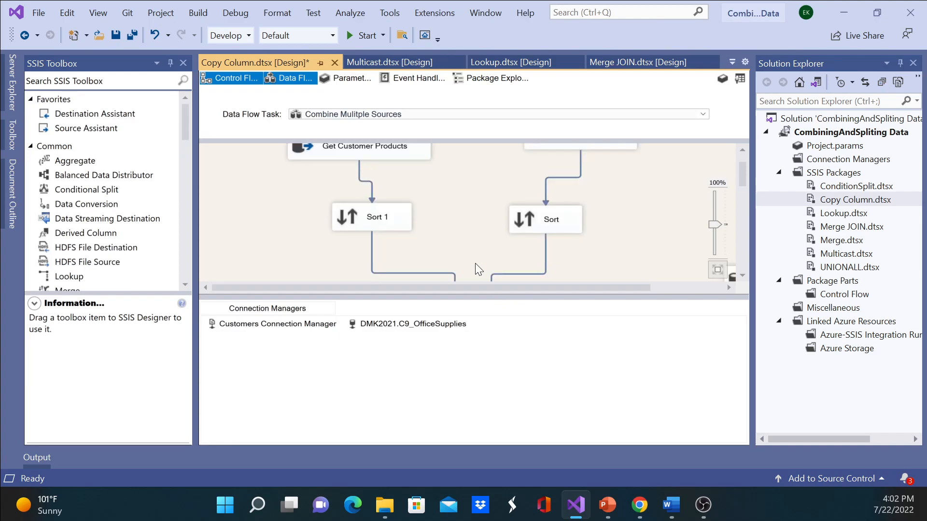
scroll(472, 261, down, 6)
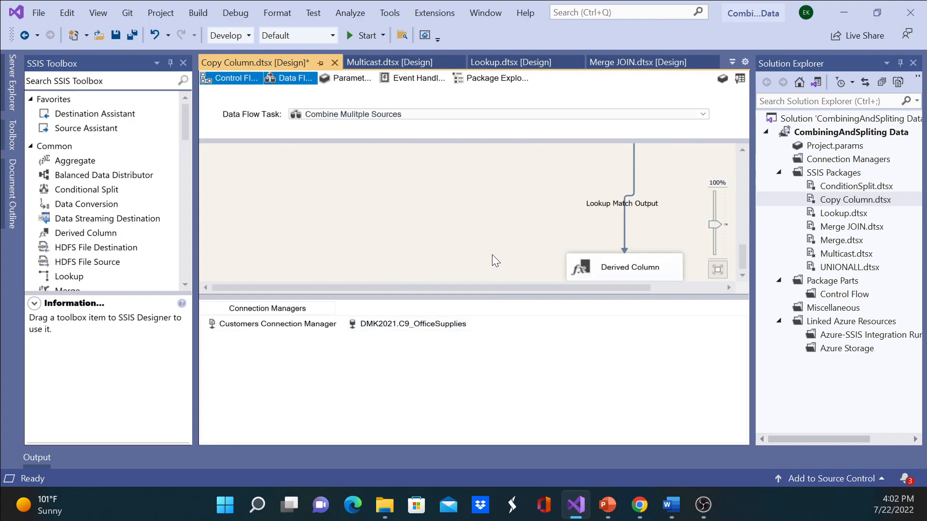
scroll(656, 257, up, 3)
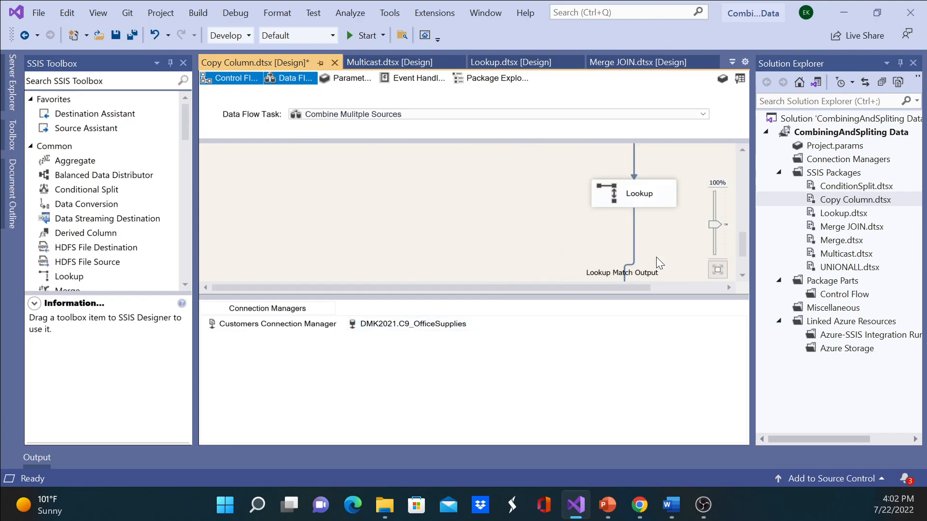
scroll(656, 257, down, 2)
scroll(646, 253, down, 1)
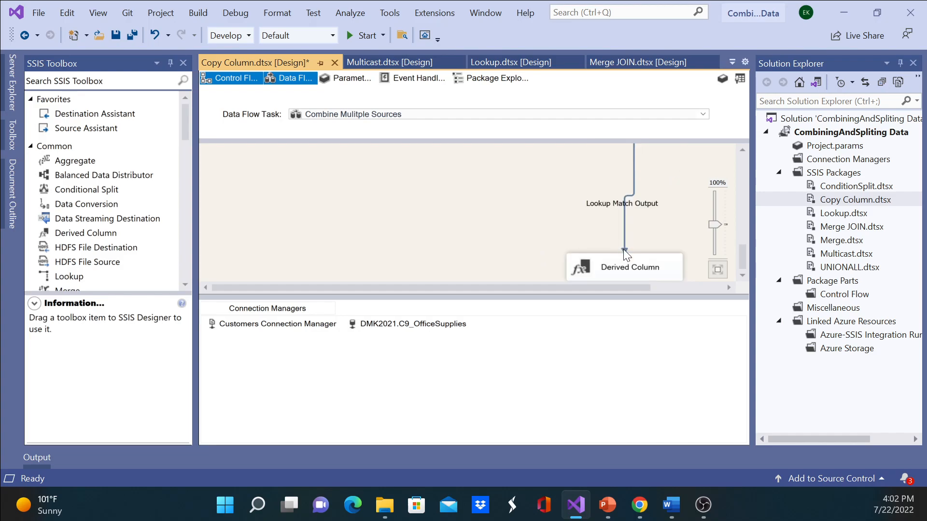
drag(642, 268, 565, 233)
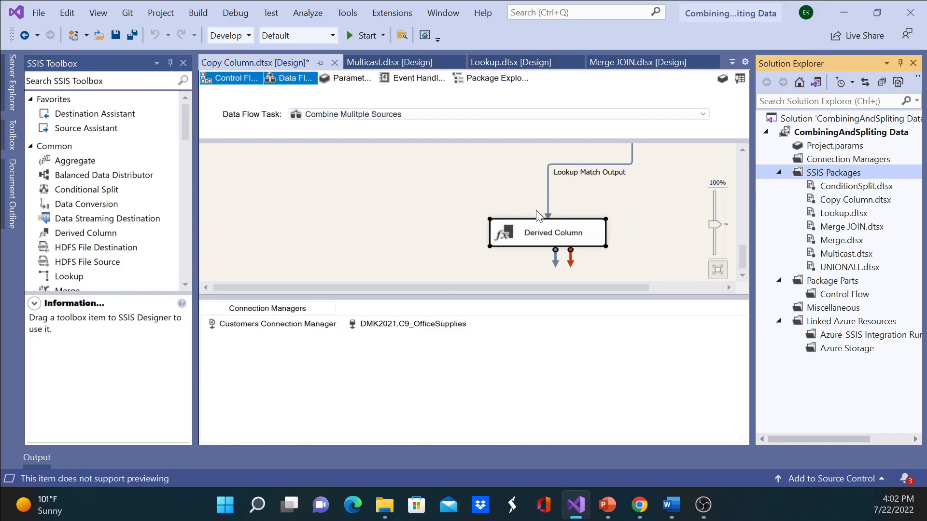
key(p)
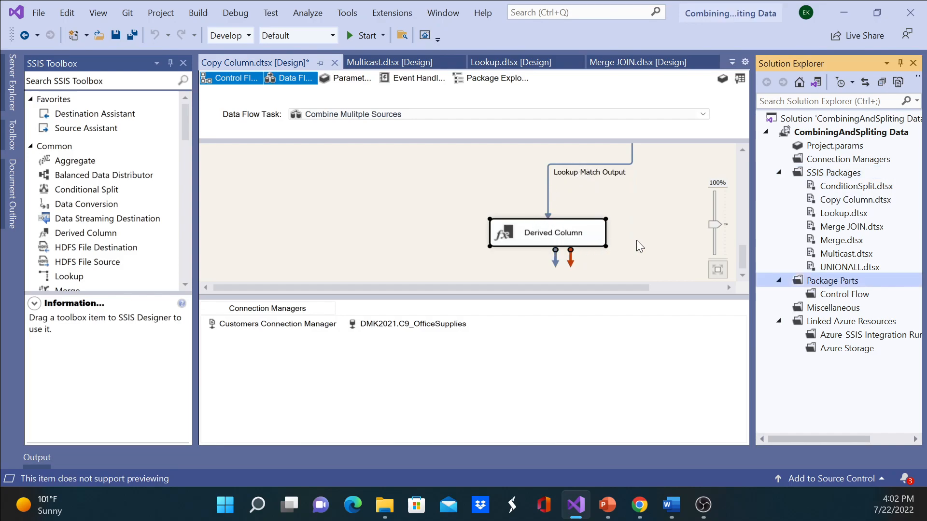
scroll(638, 240, down, 1)
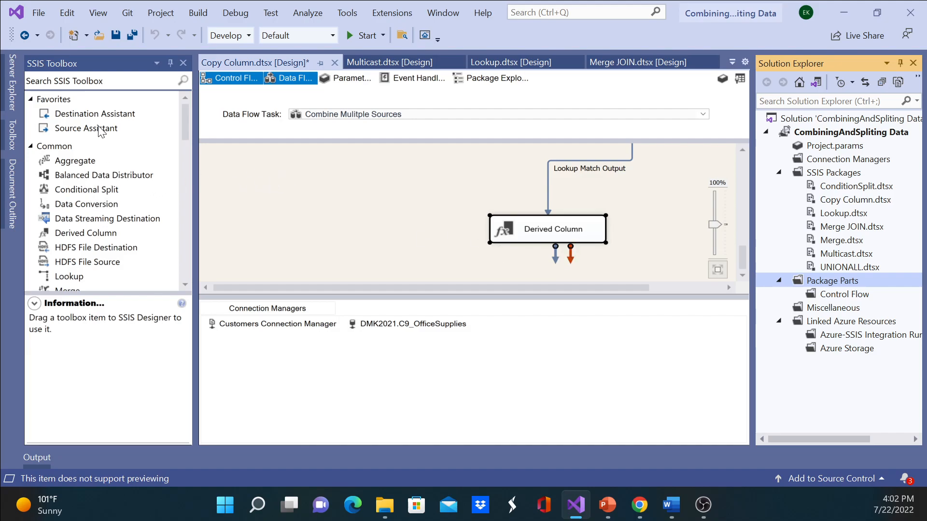
Find the Copy Column transformation by searching for "copy" and place it directly below Derived Column in the data flow
click(75, 83)
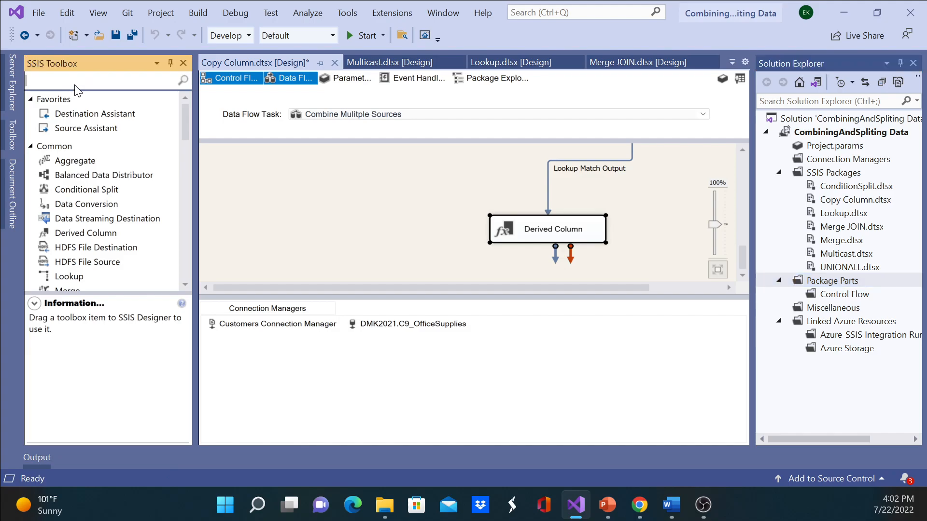
text(copy)
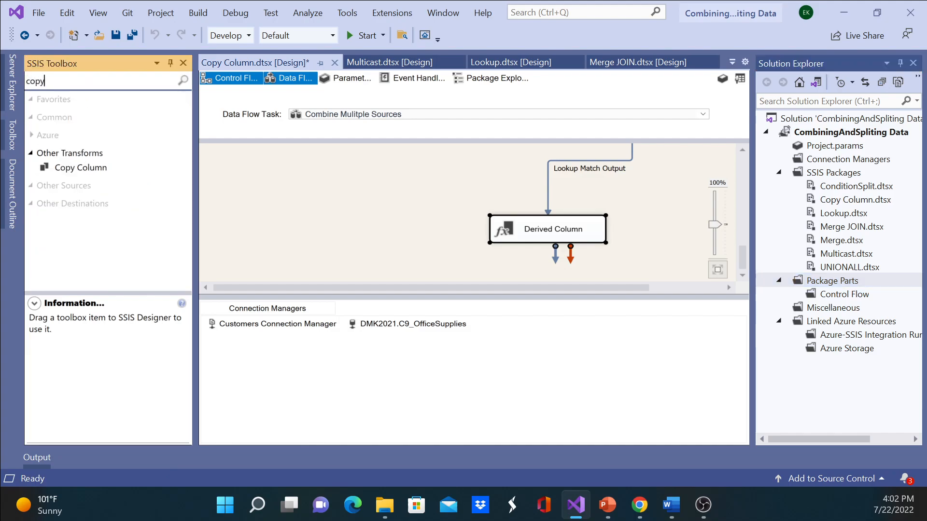
click(73, 168)
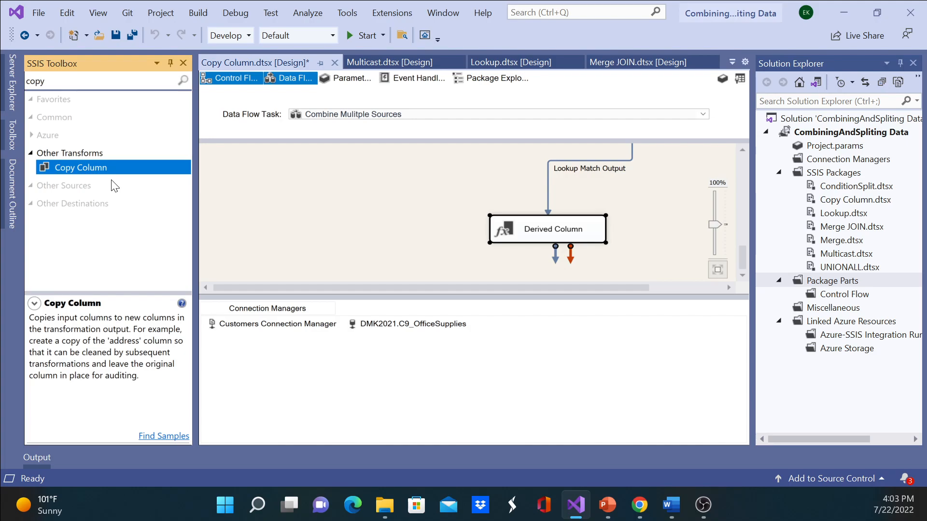
drag(90, 168, 508, 259)
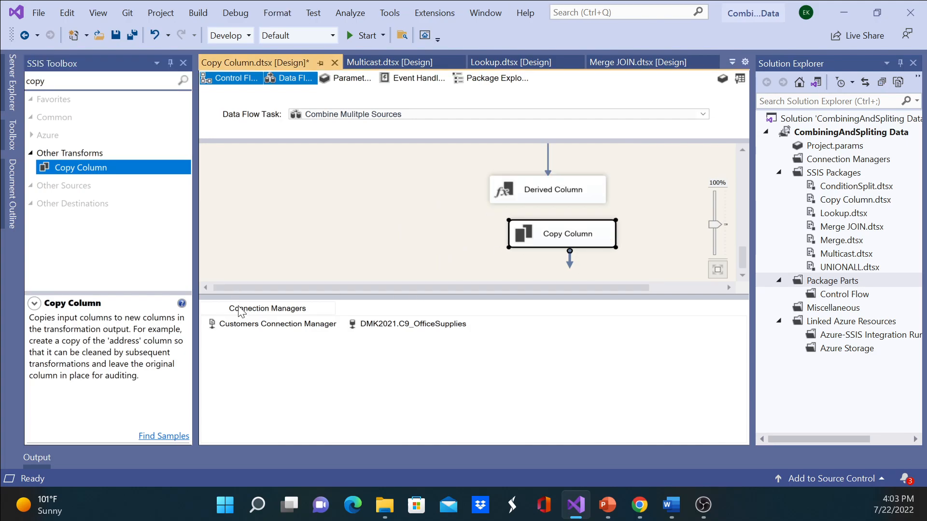
drag(526, 230, 503, 246)
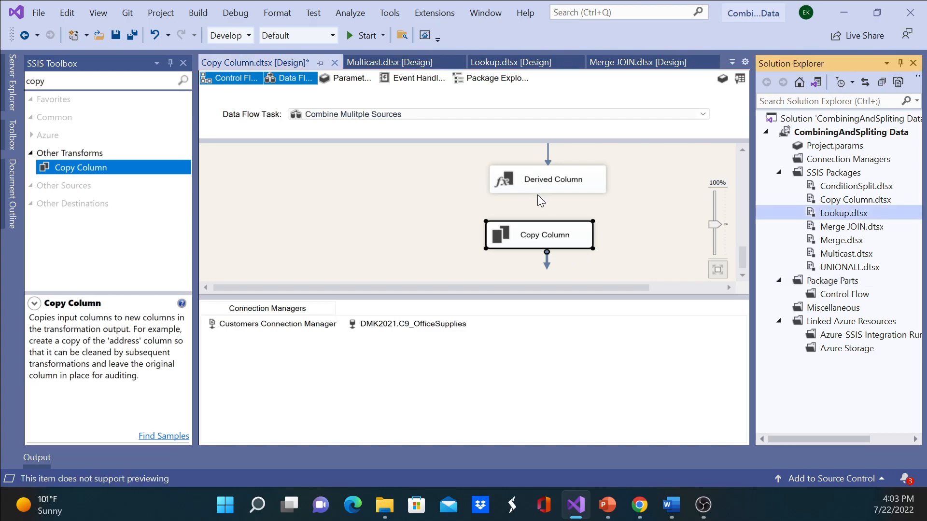
Connect the regular output of the Derived Column transformation to the Copy Column transformation in the Copy Column.dtsx data flow
key(Up)
key(Down)
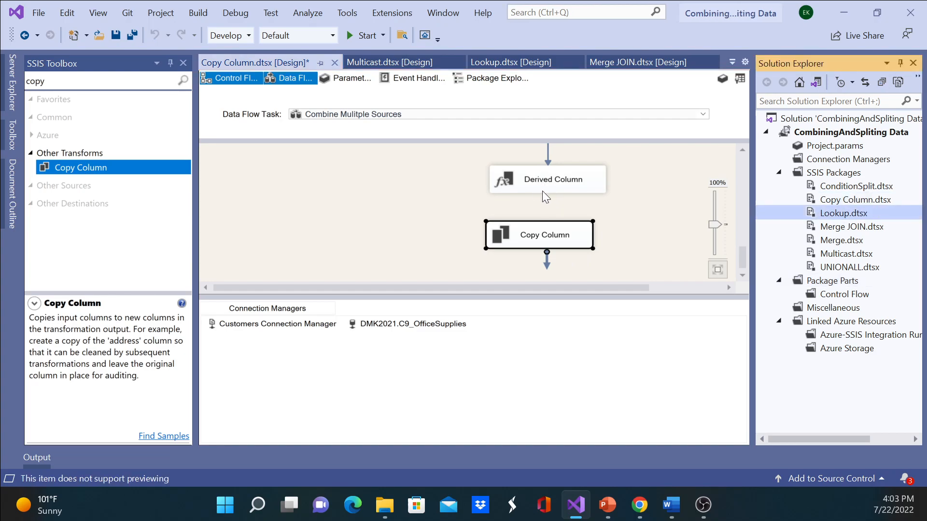
click(517, 191)
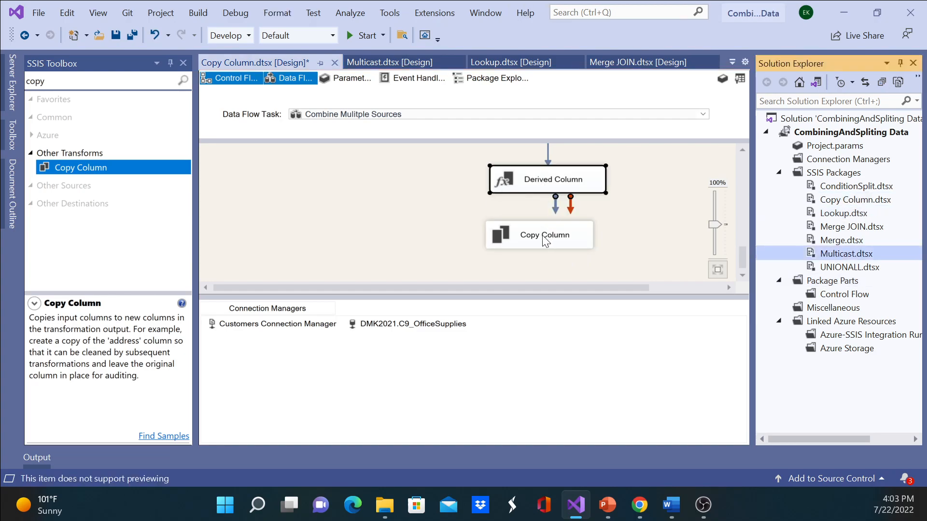
scroll(573, 232, down, 1)
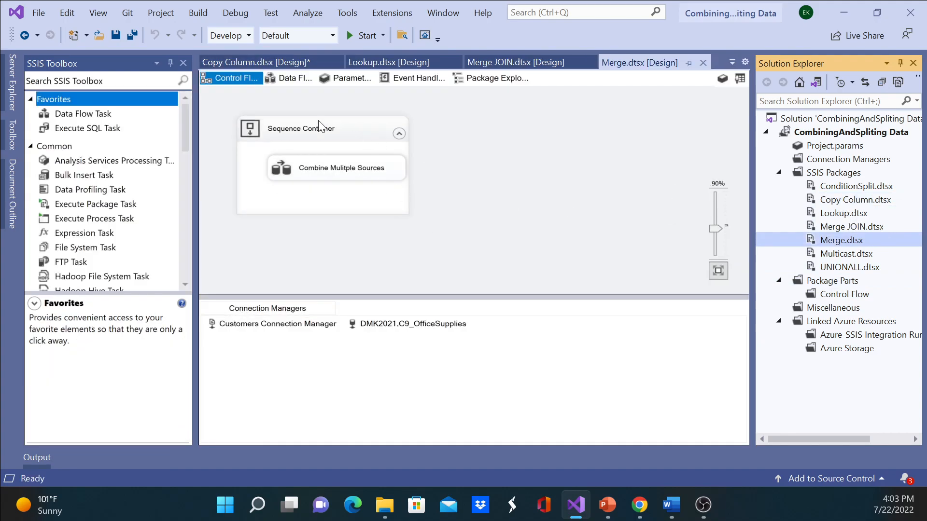
click(285, 64)
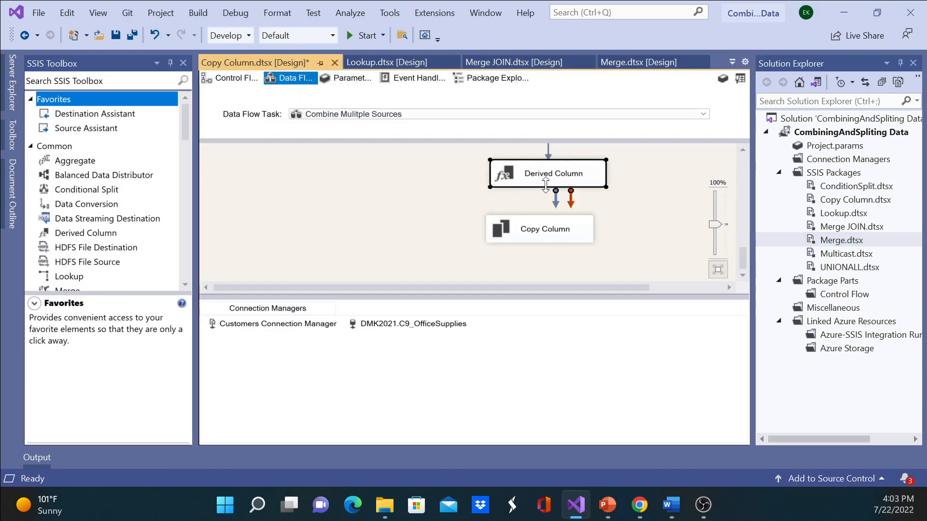
ctrl+scroll(463, 209, down, 3)
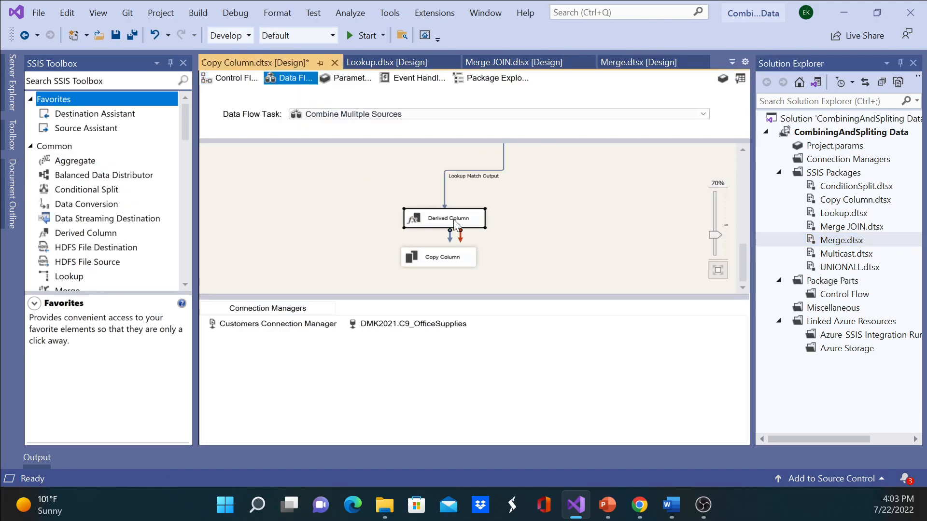
ctrl+scroll(458, 219, down, 2)
click(380, 253)
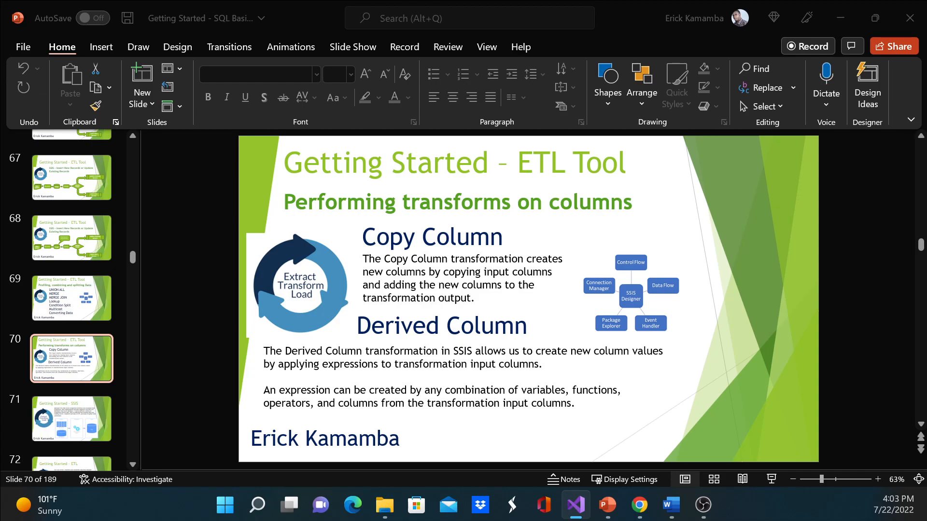
Maximize the shrunken Visual Studio window and return to the lower end of the data flow
drag(853, 159, 392, 152)
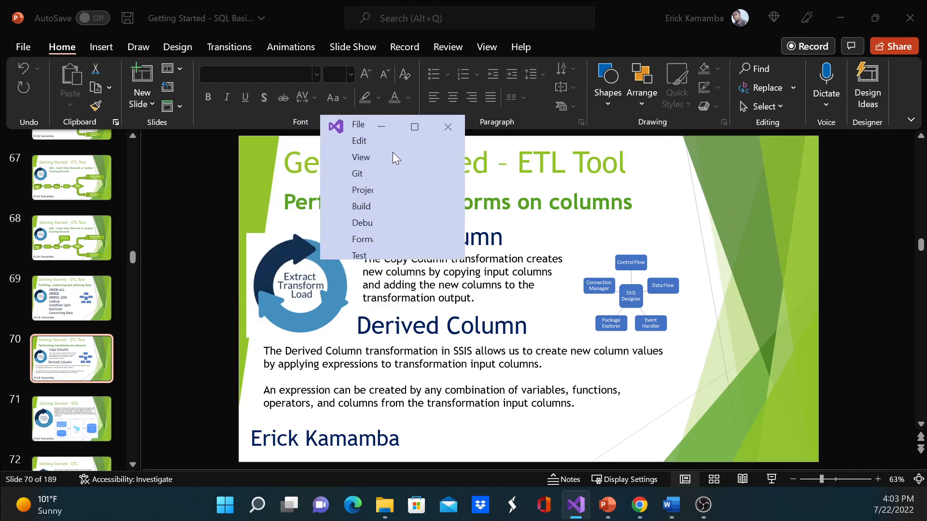
click(424, 131)
scroll(401, 272, down, 3)
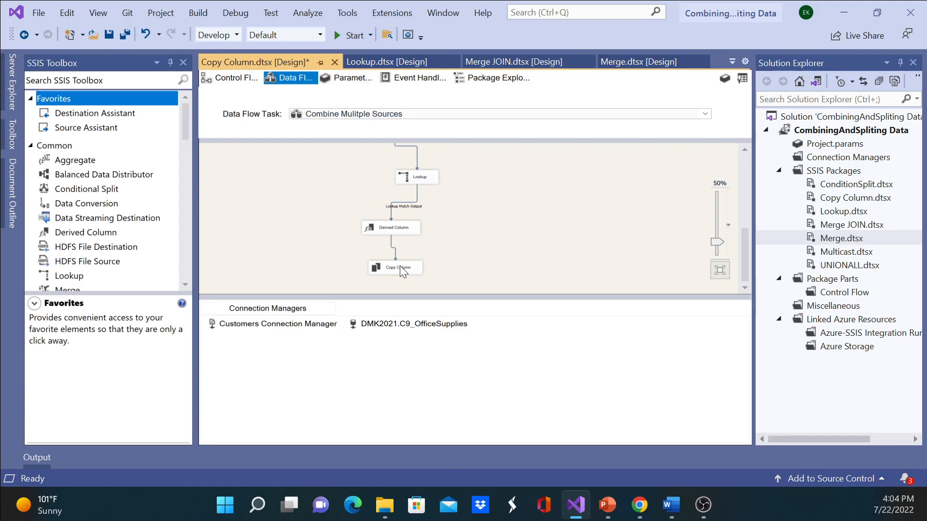
Configure the Copy Column transformation to copy the Unit Price input column, keeping its default output alias
click(391, 227)
key(Tab)
key(Tab)
key(Return)
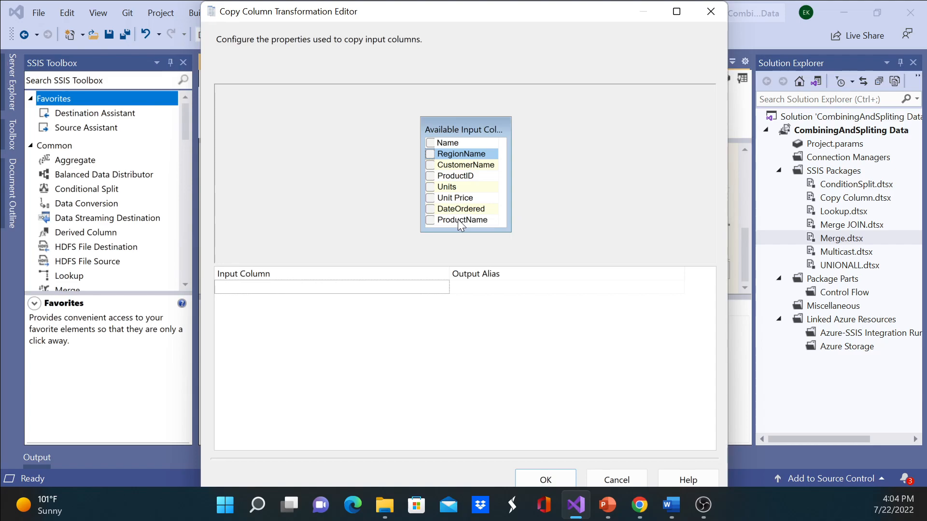
mouse_move(458, 219)
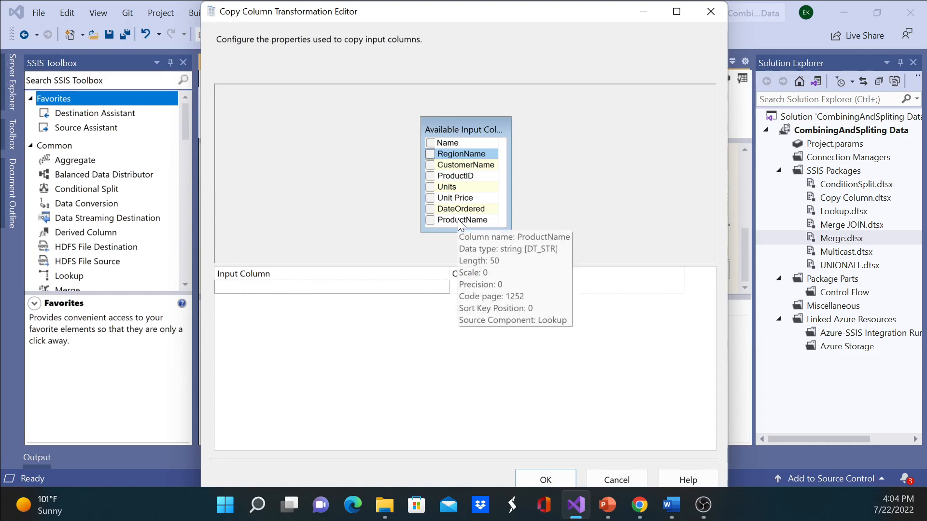
click(431, 198)
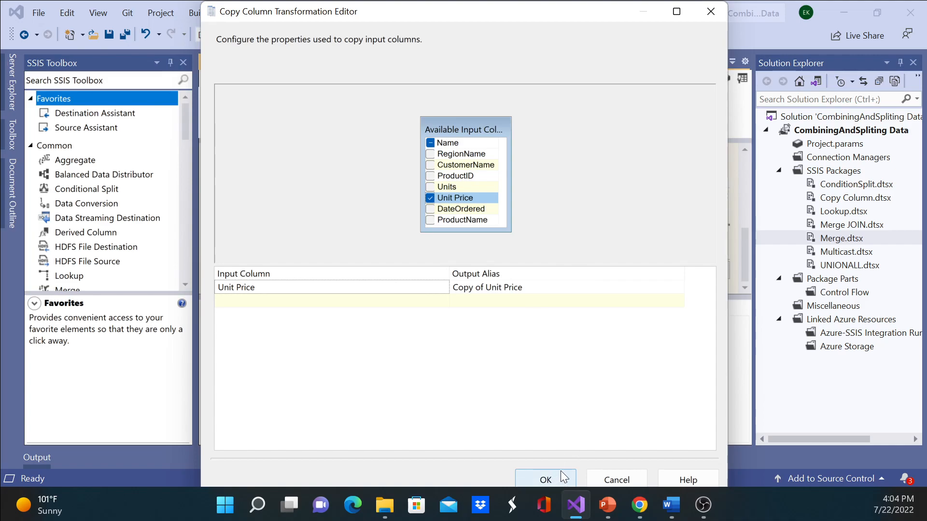
click(510, 287)
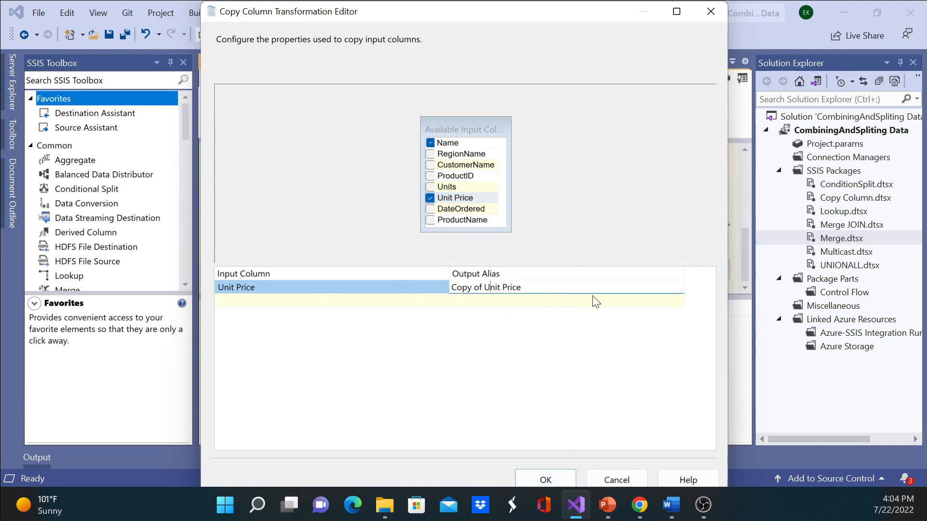
click(547, 478)
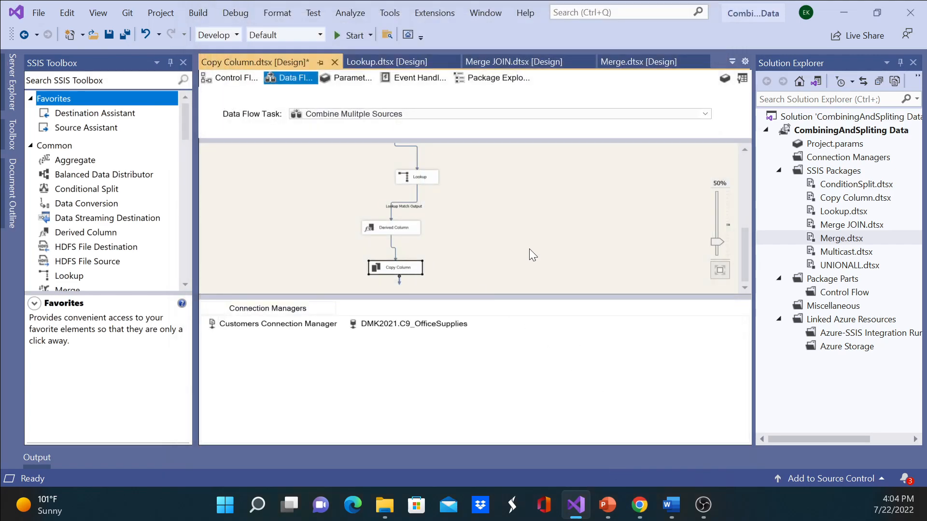
Move the Copy Column transformation closer to Derived Column in the data flow and switch to the PowerPoint presentation
drag(387, 267, 388, 257)
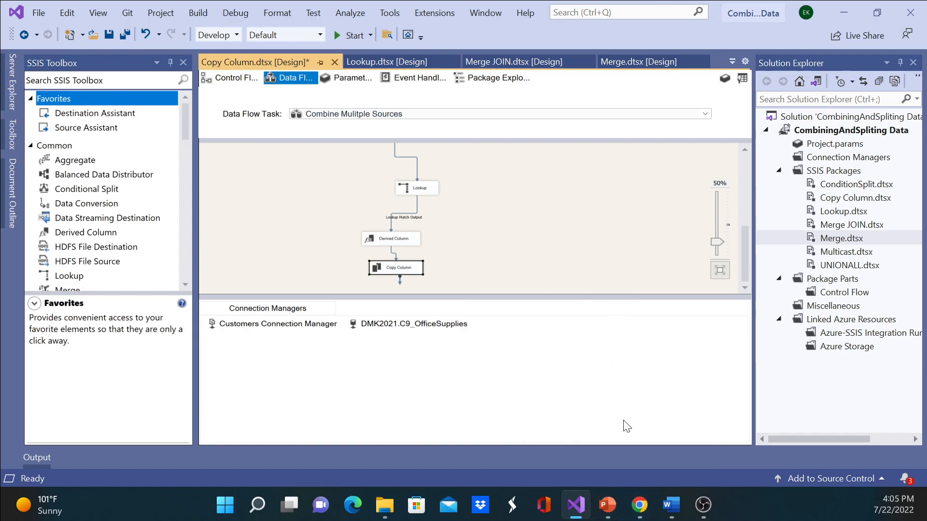
click(607, 504)
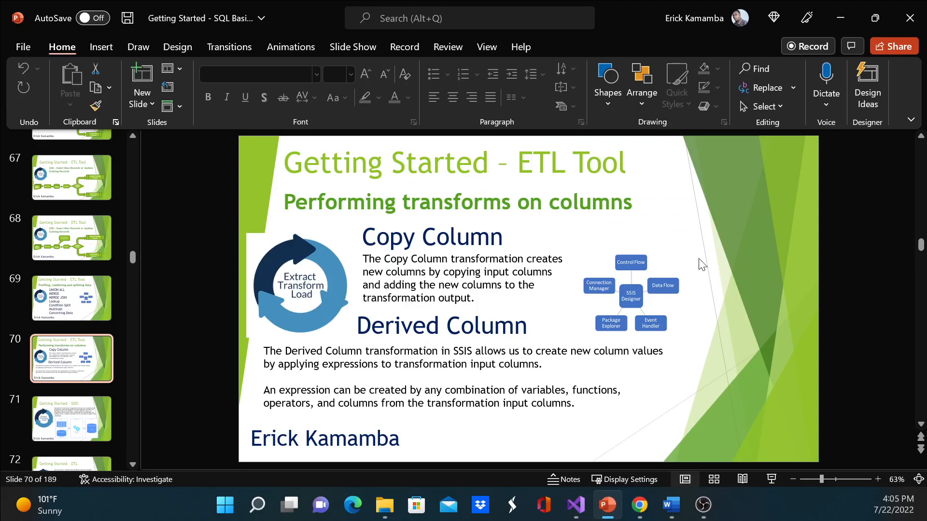